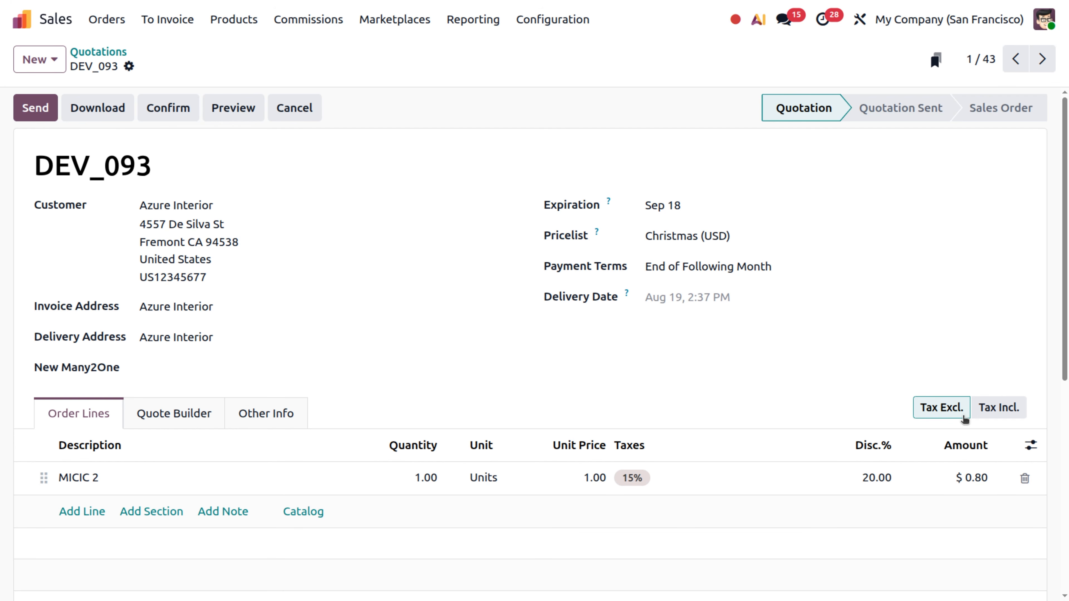
# - Replace the product on the quotation's order line with one Conference Chair with Steel legs, without optional products
pyautogui.scroll(-3, 964, 419)
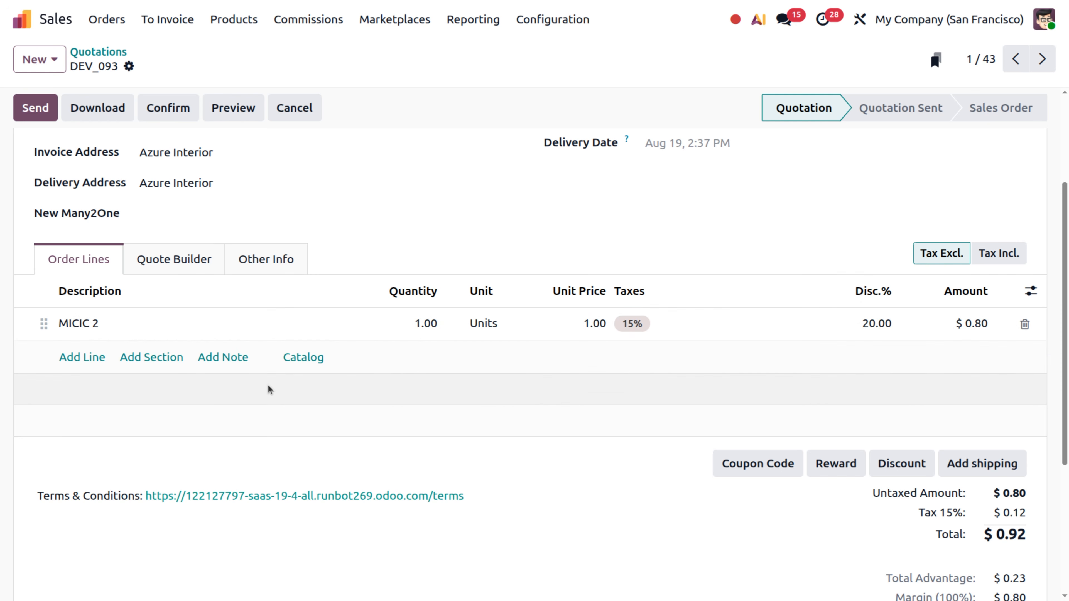
pyautogui.click(96, 324)
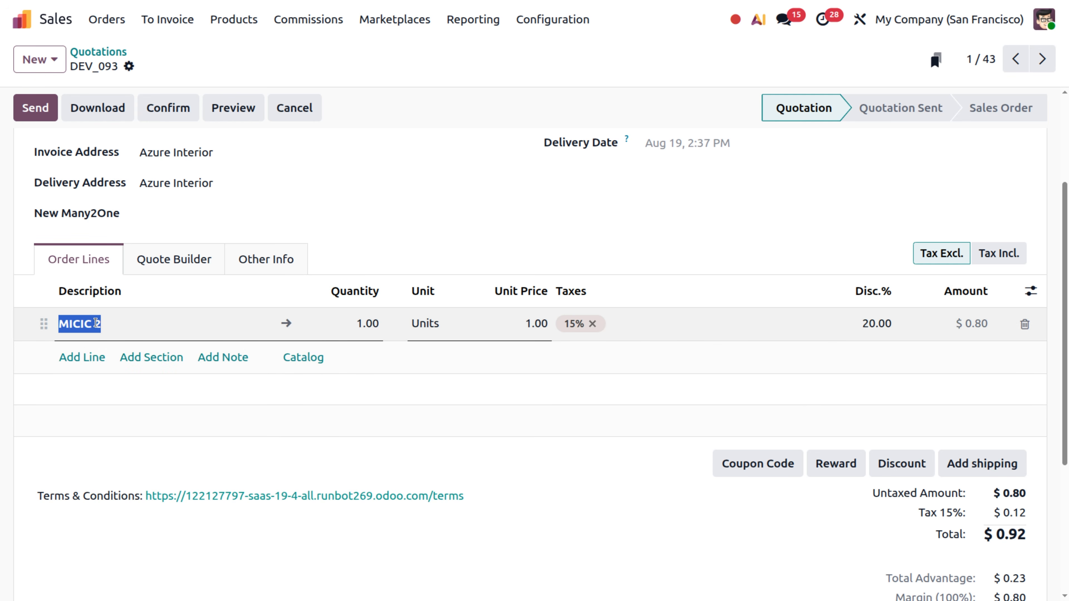
pyautogui.press('BackSpace')
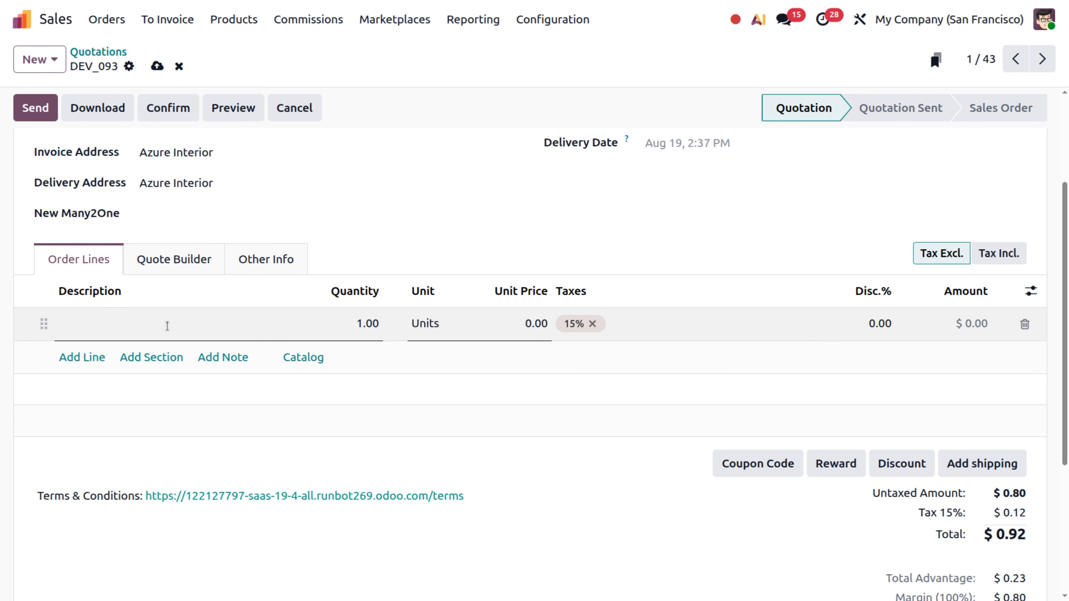
pyautogui.write('chai')
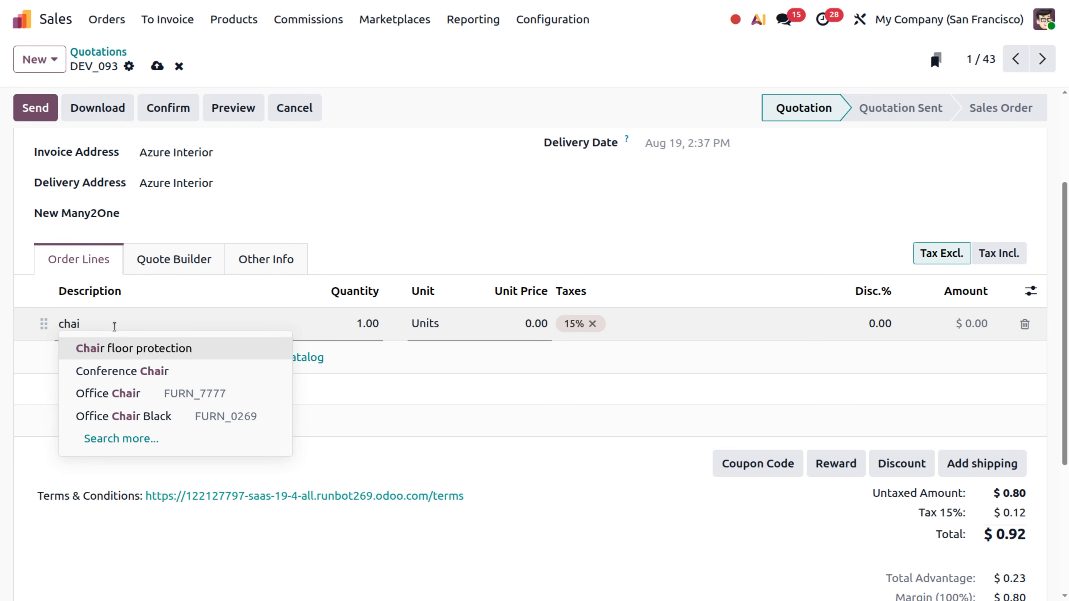
pyautogui.click(120, 372)
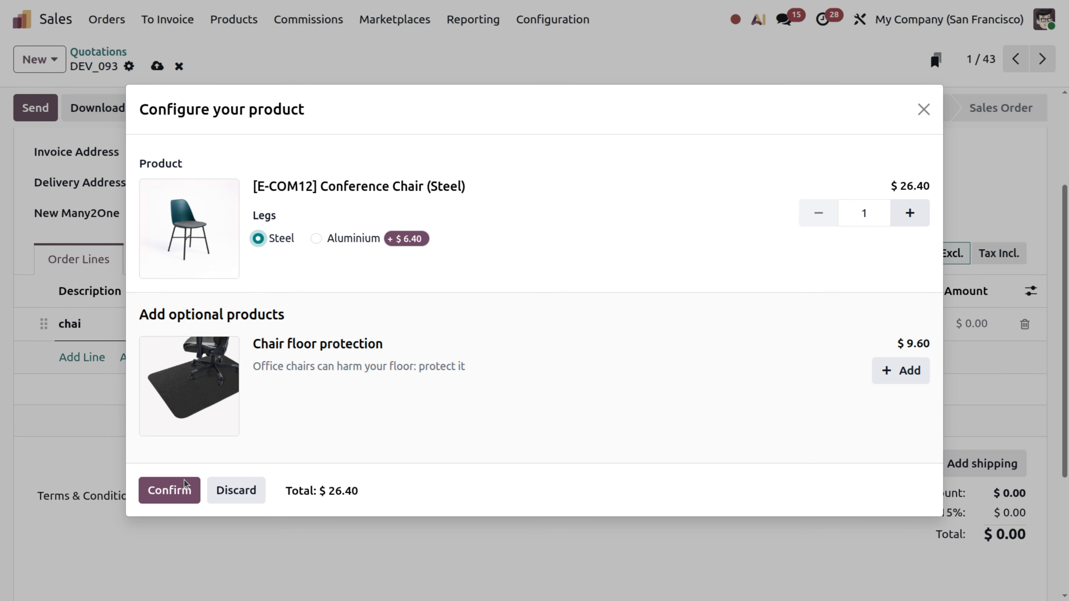
pyautogui.click(176, 495)
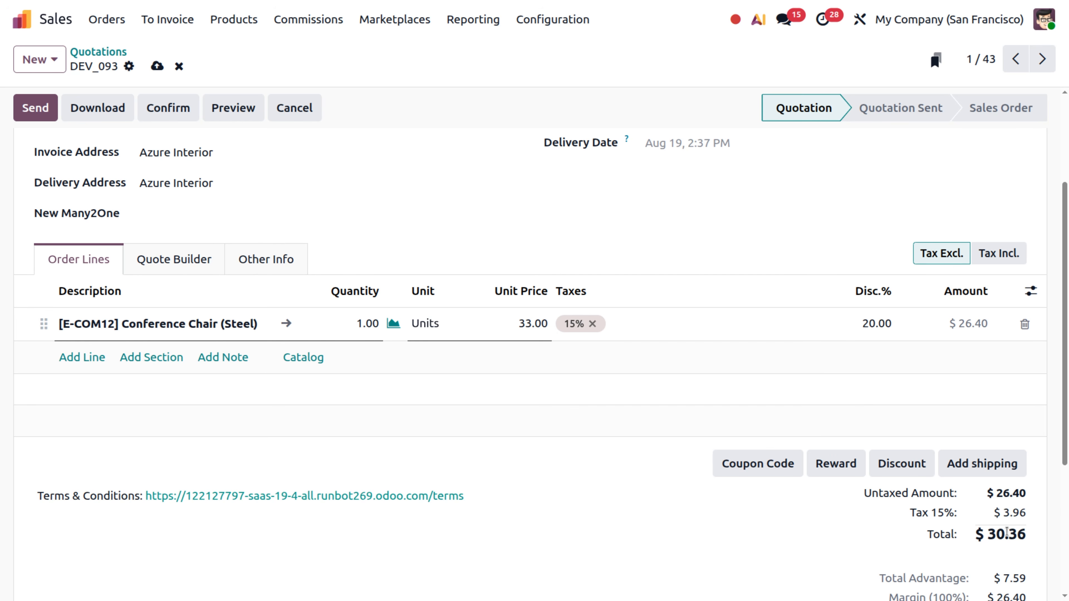
# - Switch the quotation to tax-included pricing, and discard all its unsaved changes
pyautogui.click(991, 257)
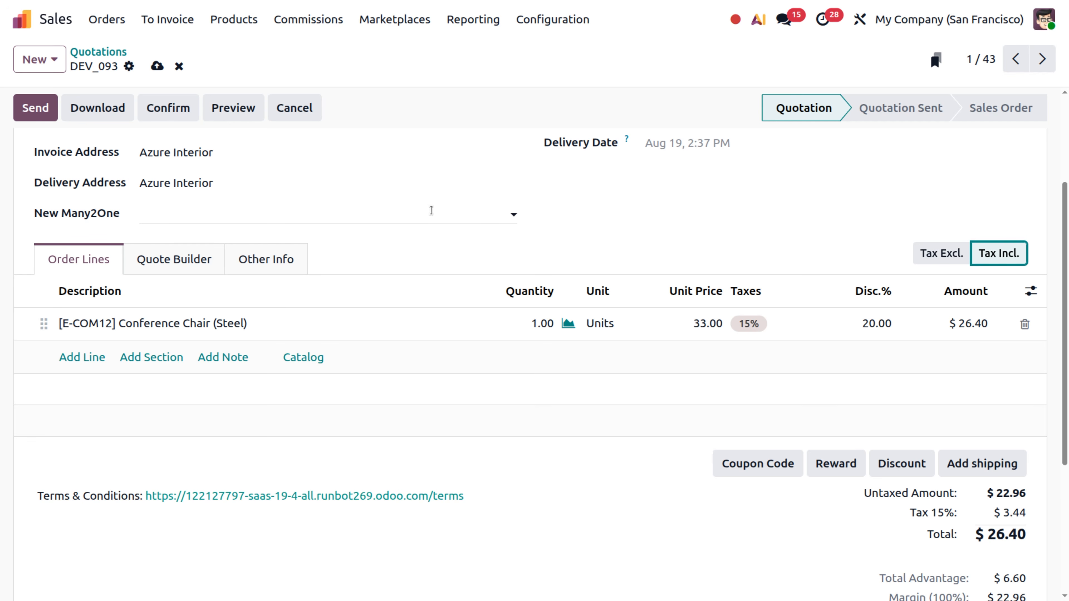
pyautogui.scroll(3, 379, 218)
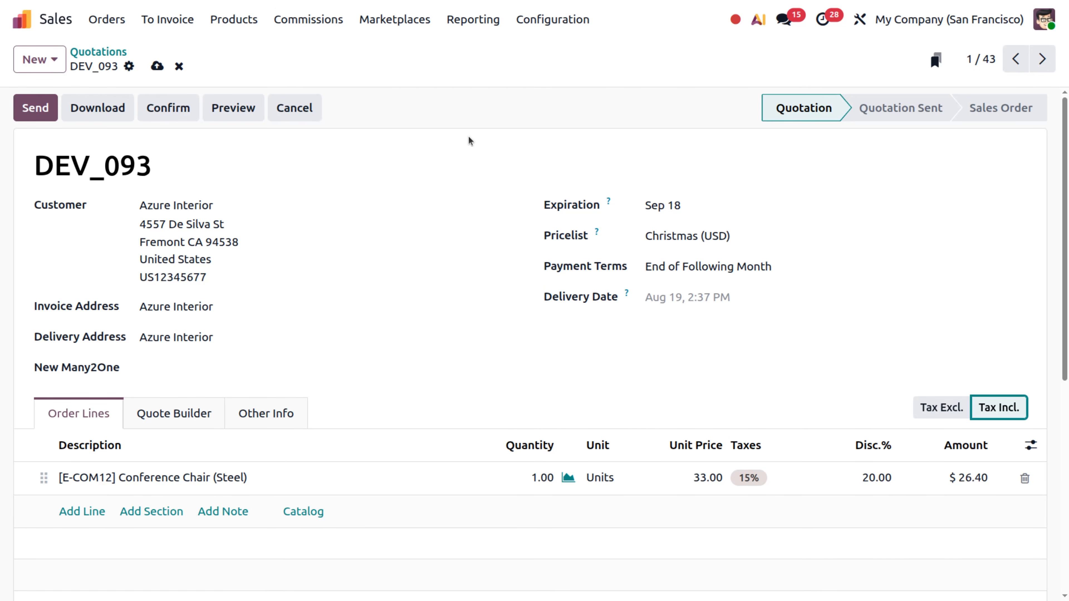
pyautogui.click(179, 66)
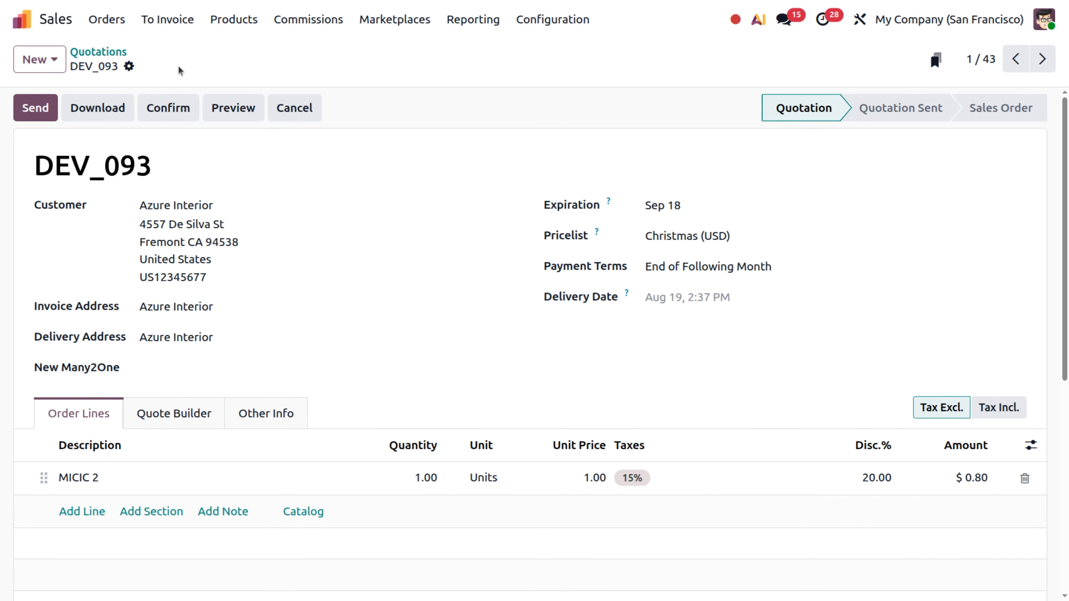
# - Reopen the first quotation from the quotations list and add one Bolt to it from the product catalog
pyautogui.click(102, 57)
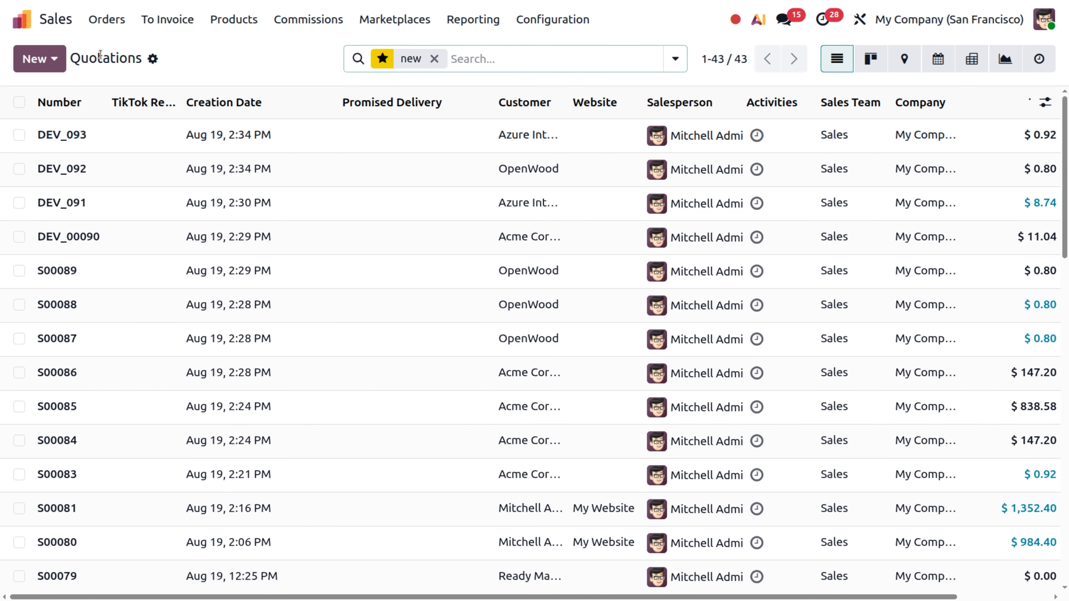
pyautogui.click(153, 147)
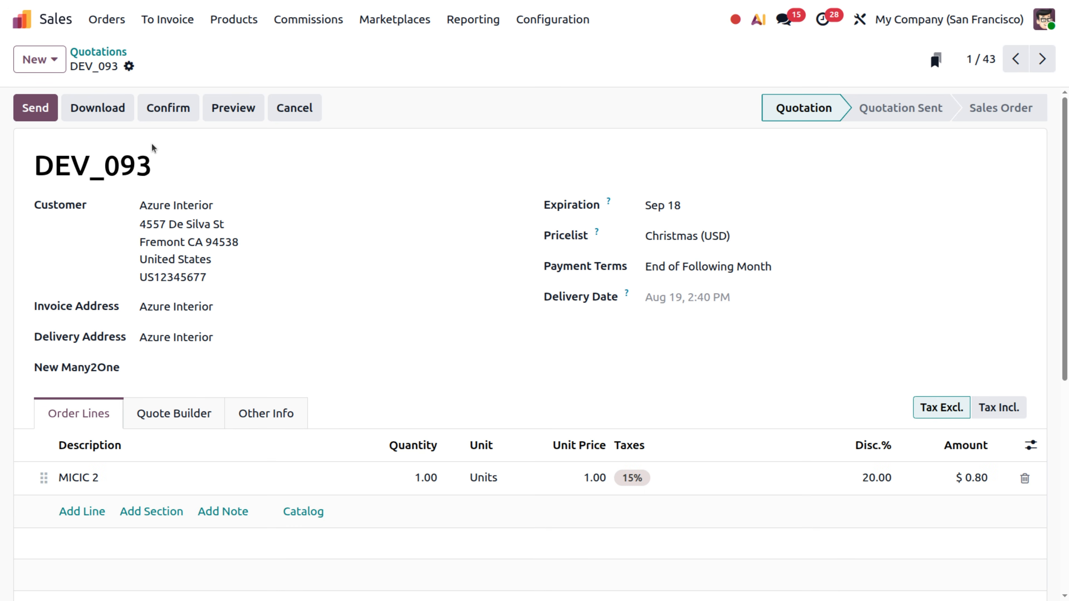
pyautogui.click(306, 511)
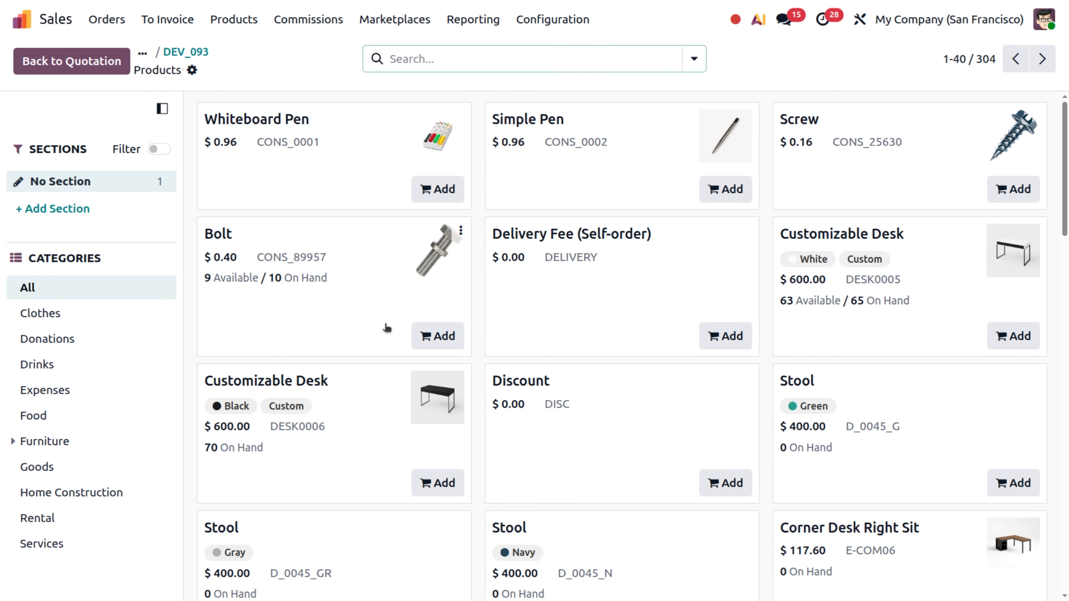
pyautogui.click(440, 339)
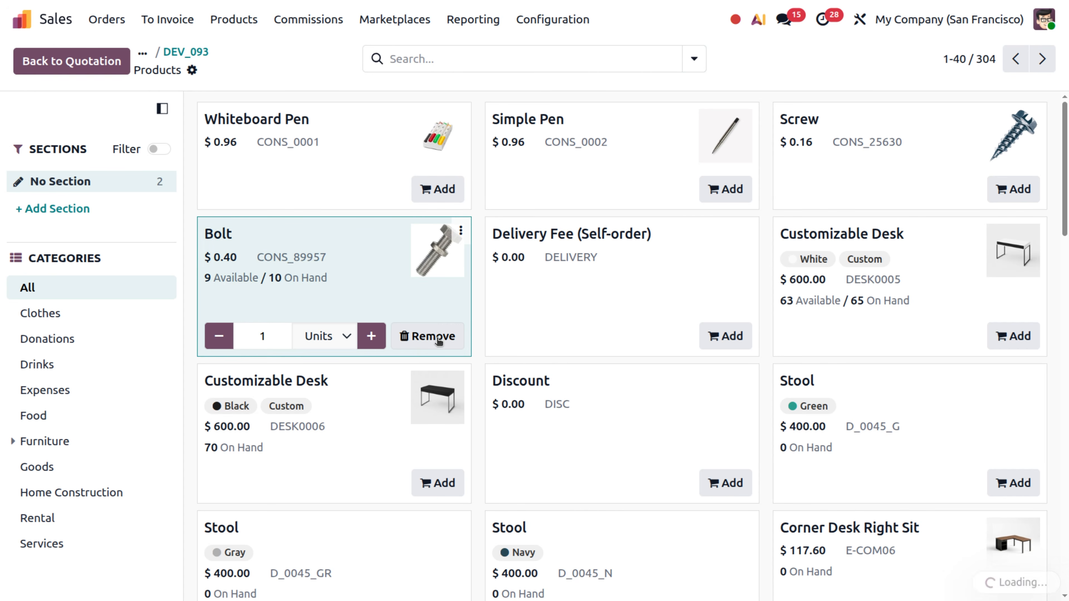
# - Change the Bolt's unit of measure to Pack of 6 in the catalog and set it back to Units
pyautogui.click(332, 342)
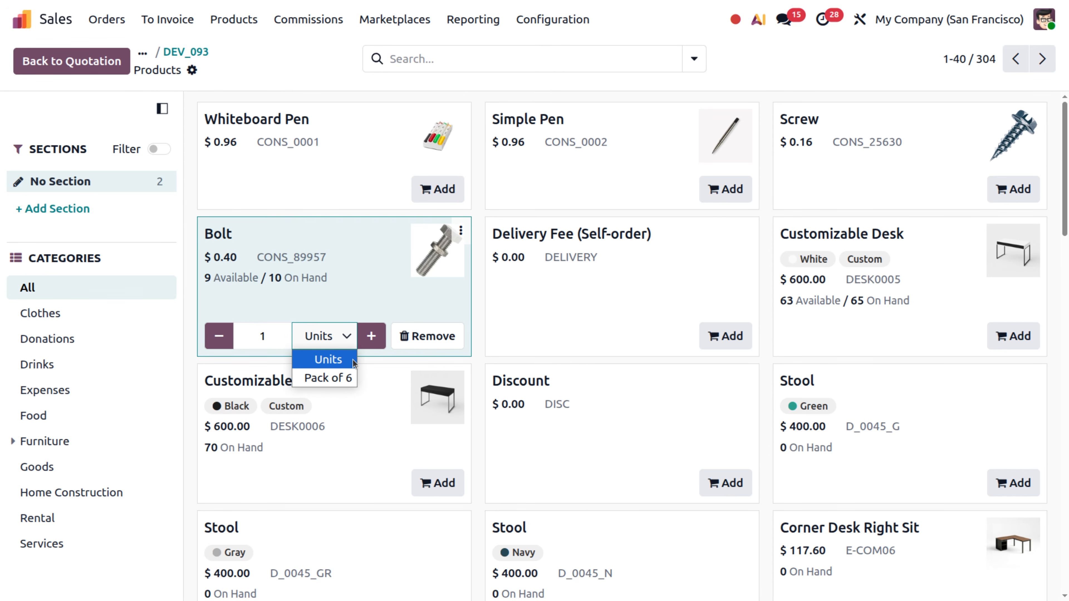
pyautogui.click(331, 378)
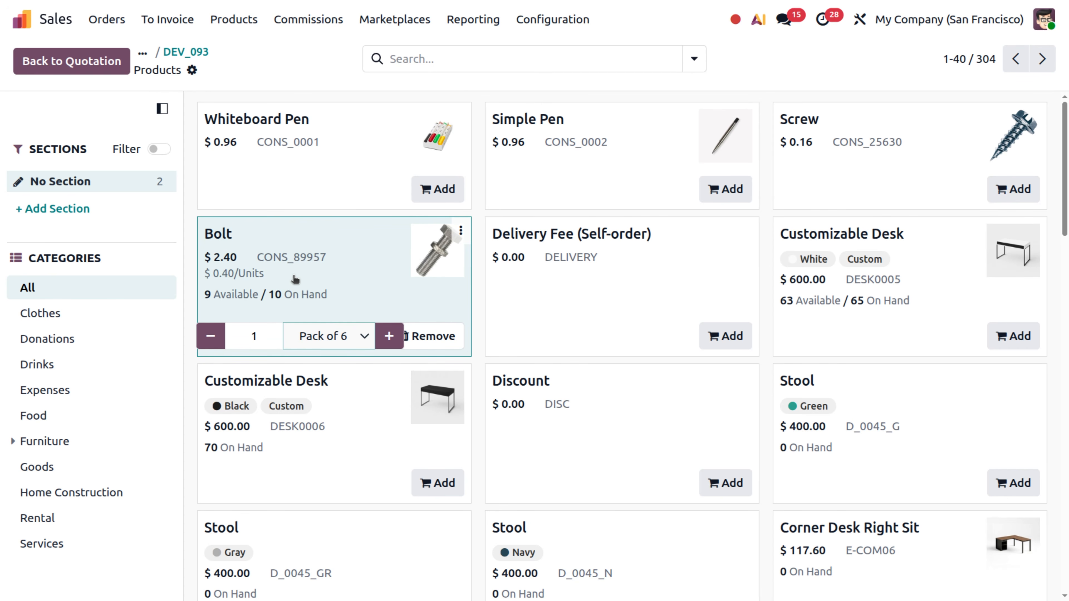
pyautogui.click(340, 336)
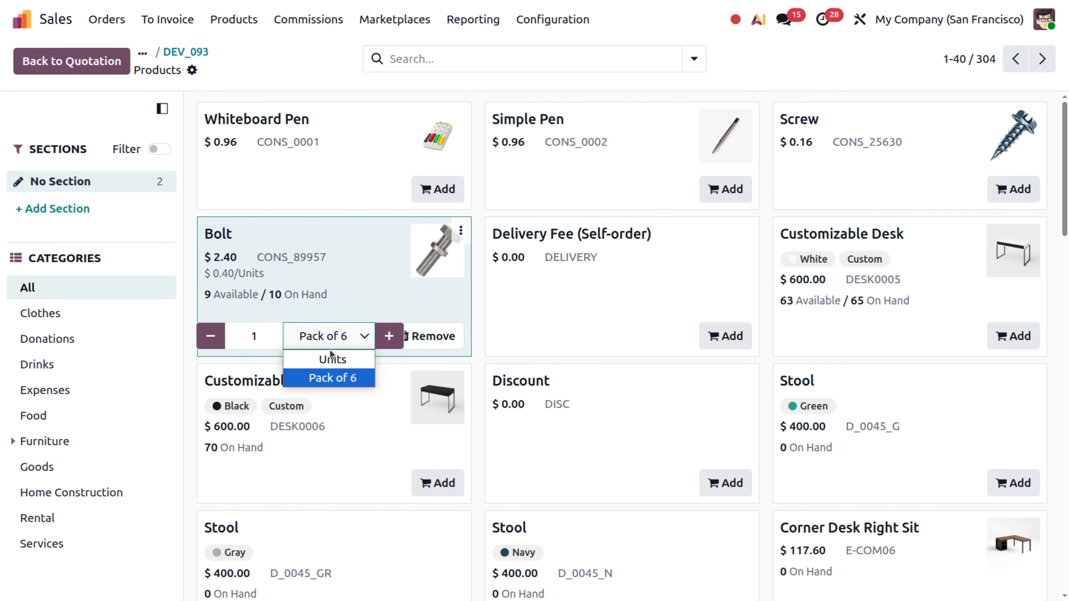
pyautogui.click(330, 360)
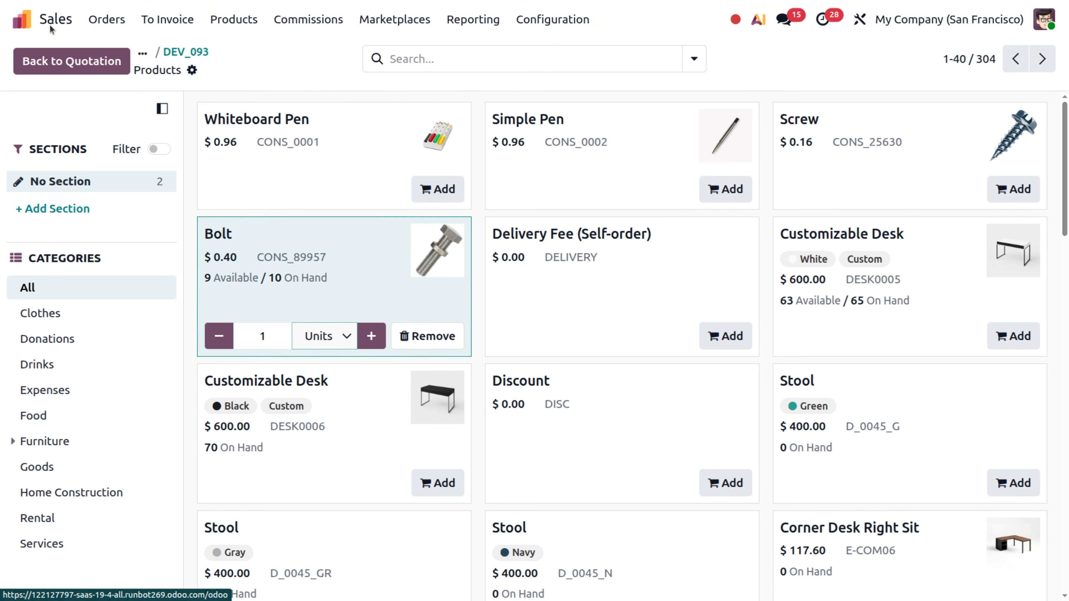
# - Return to the list of quotations and remove the "new" favorite filter from the search
pyautogui.click(119, 19)
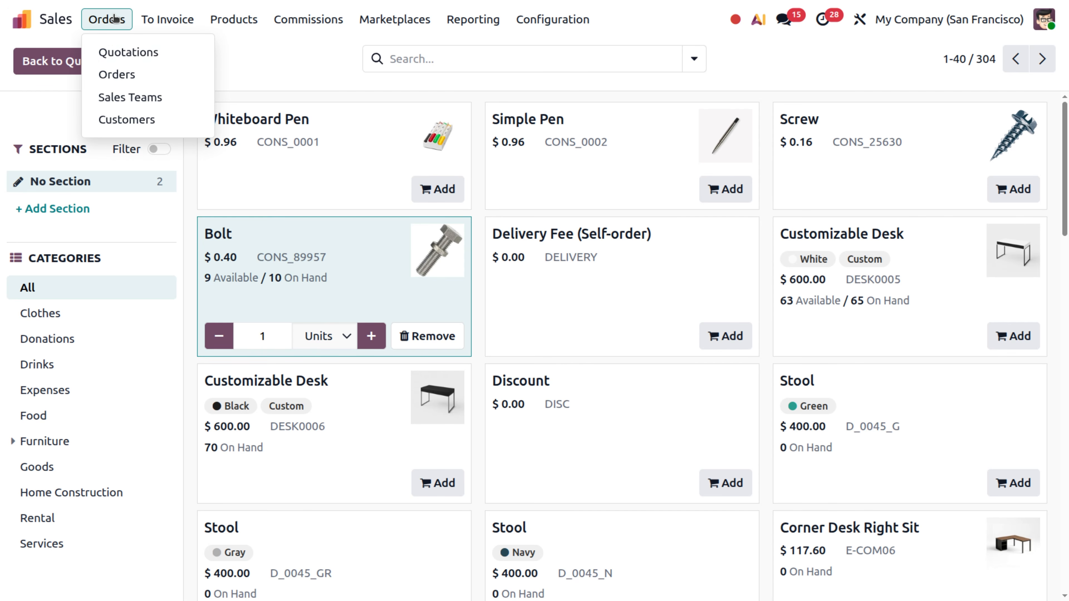
pyautogui.click(132, 50)
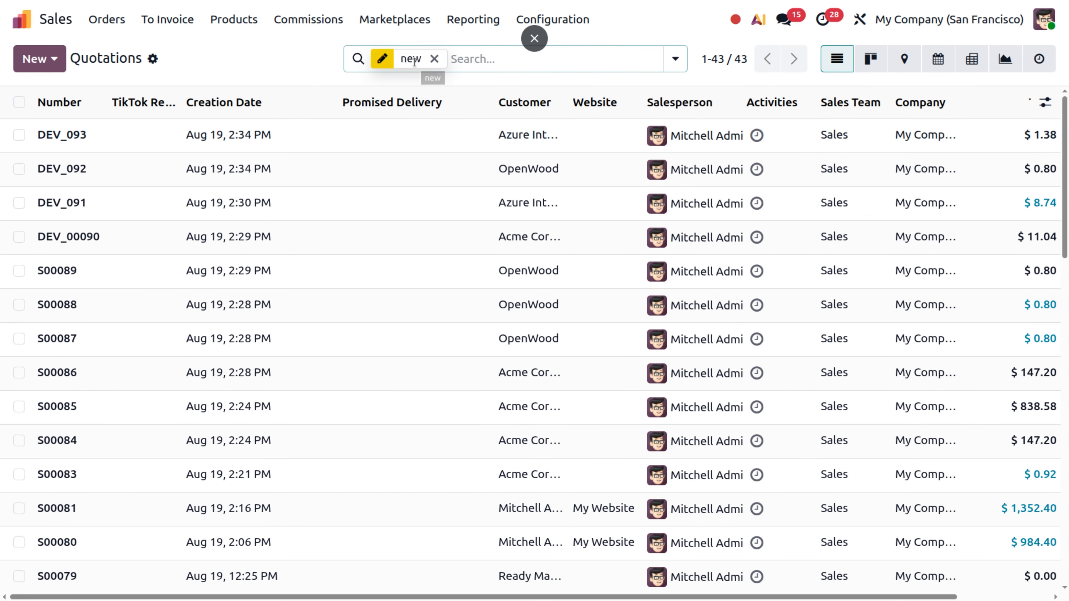
pyautogui.click(434, 59)
pyautogui.click(436, 59)
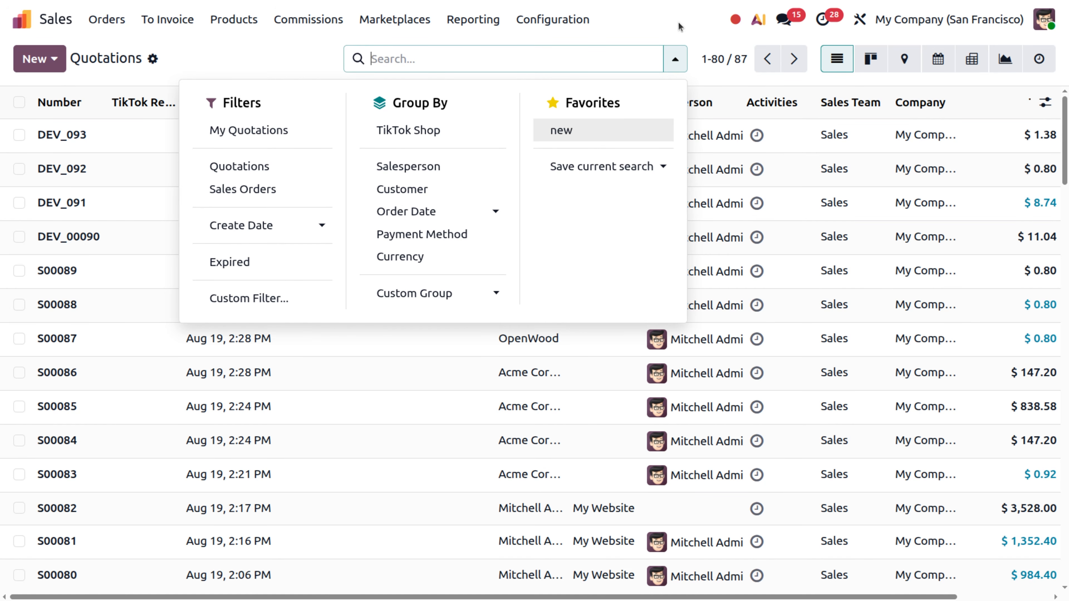
pyautogui.click(701, 30)
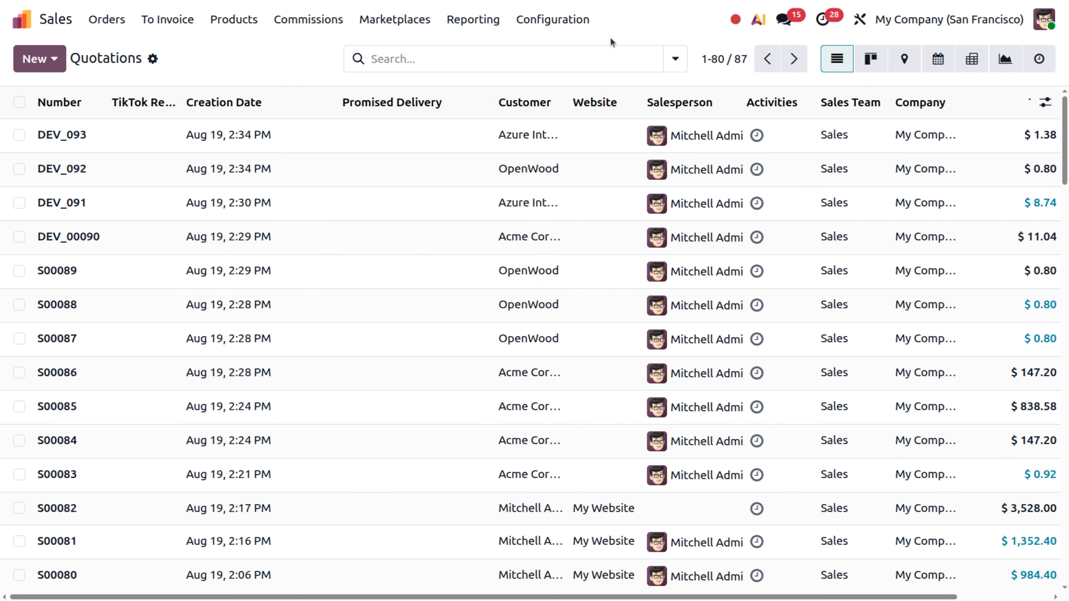
# - Show the Delivery Date, Untaxed Amount and Taxes columns in the quotations list
pyautogui.click(1046, 102)
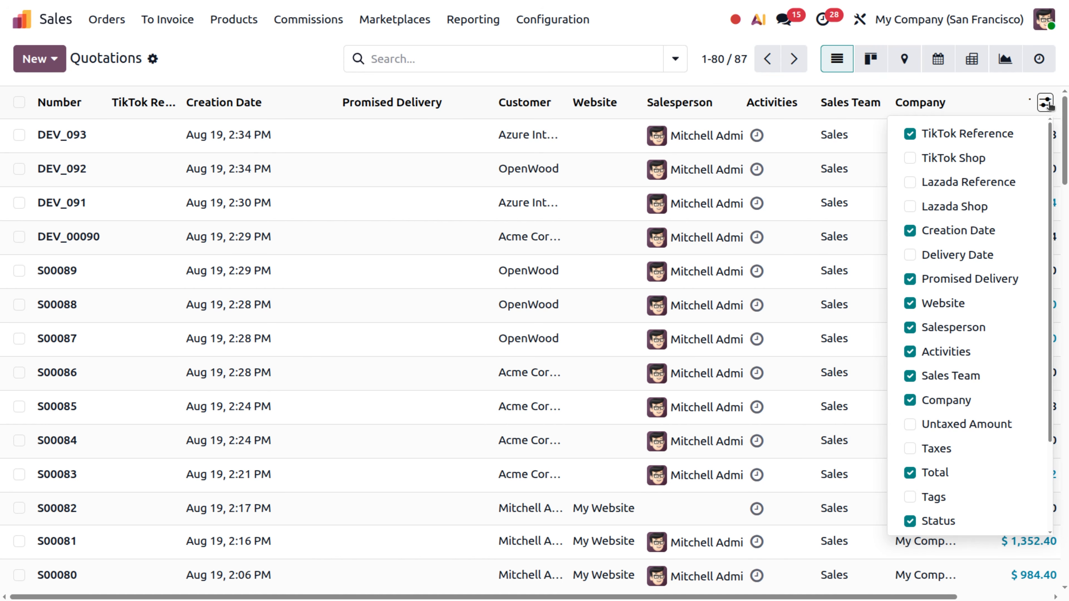
pyautogui.click(910, 256)
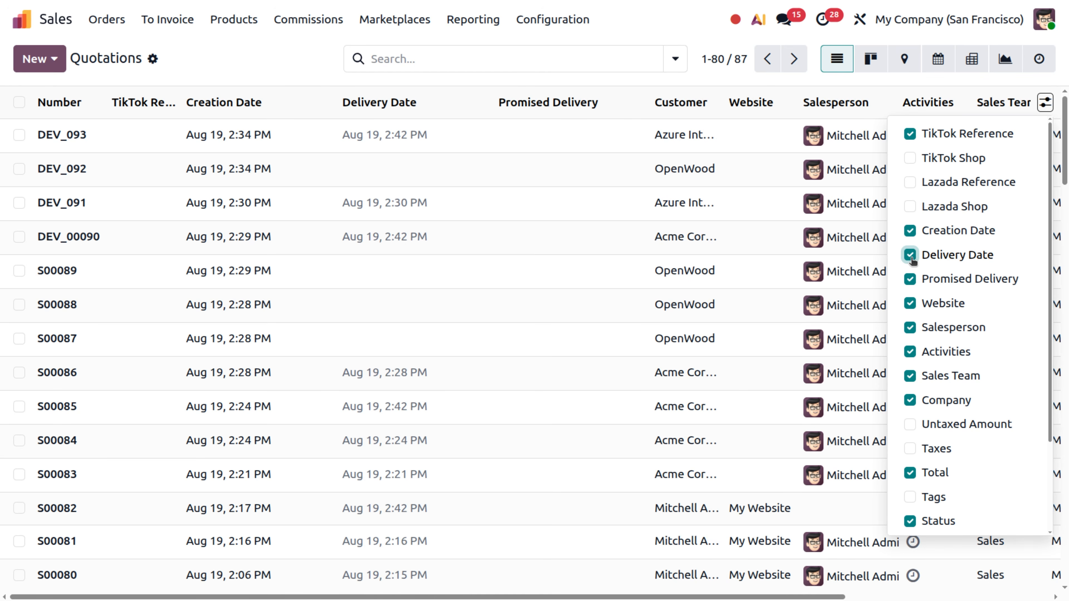
pyautogui.click(911, 425)
pyautogui.click(910, 449)
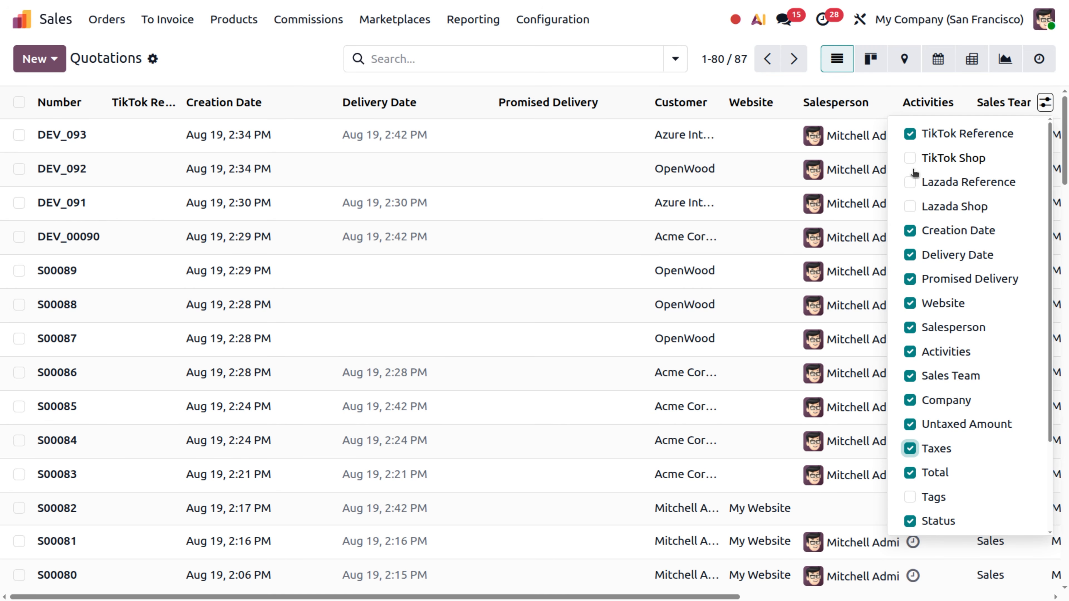
# - Save the current search as a favorite named Quotations, without making it the default filter
pyautogui.click(624, 62)
pyautogui.click(625, 63)
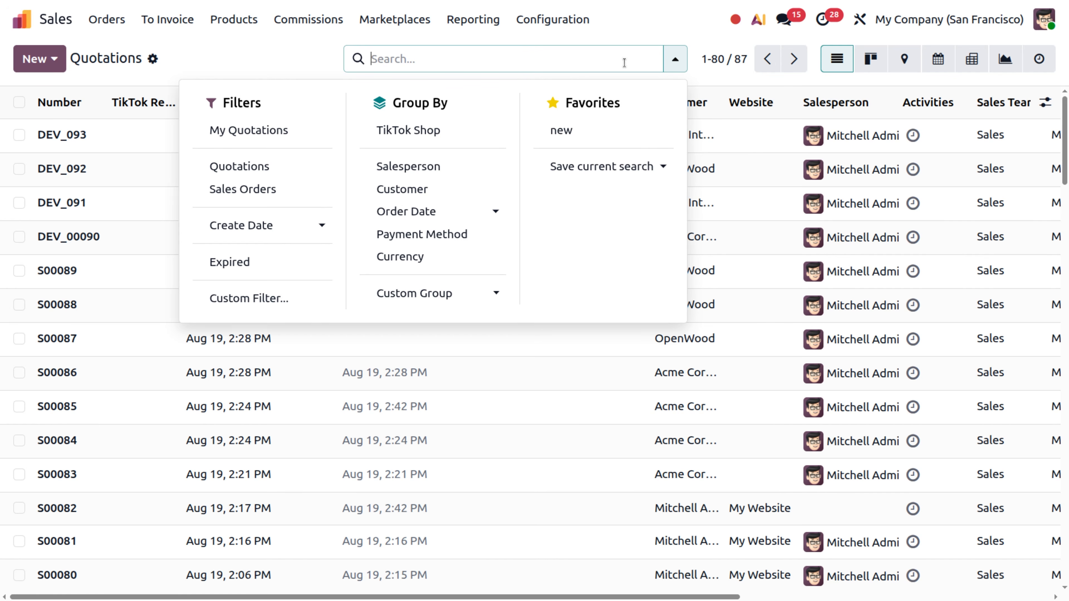
pyautogui.click(654, 167)
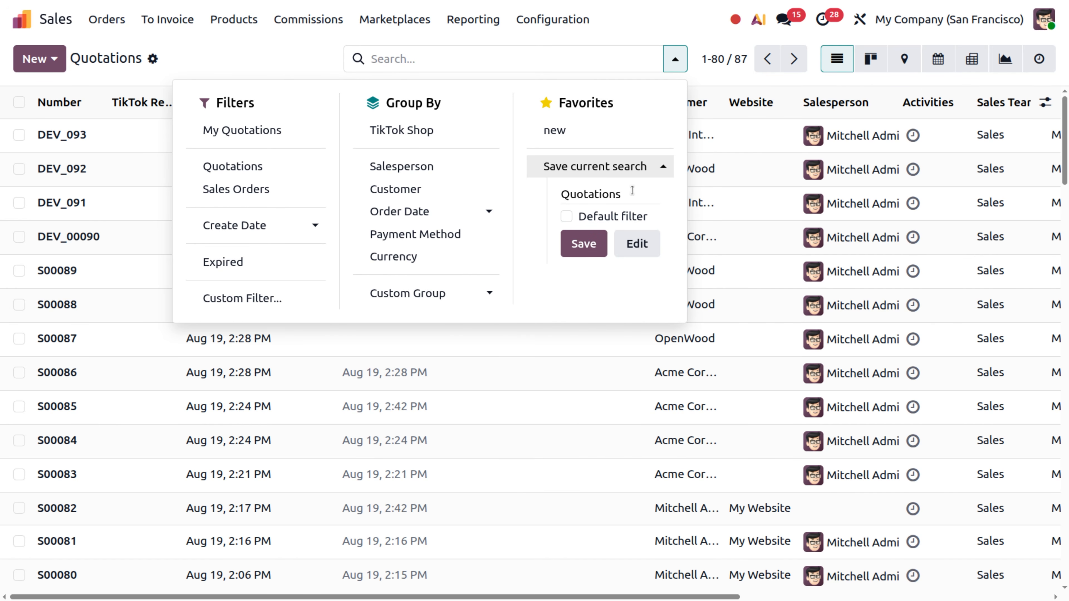
pyautogui.click(585, 244)
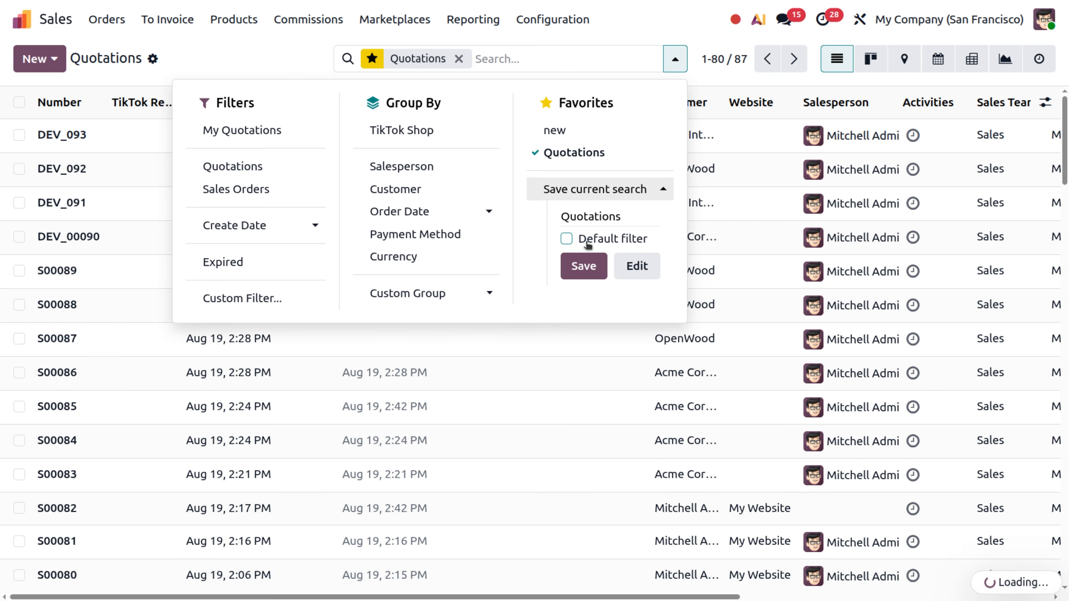
pyautogui.click(569, 239)
pyautogui.click(568, 239)
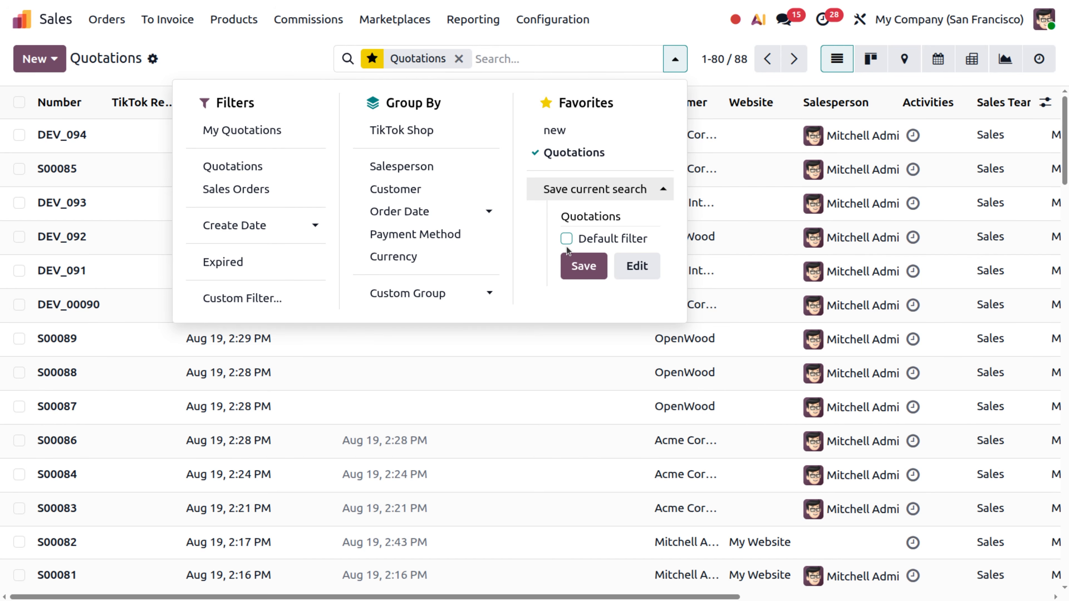
pyautogui.click(675, 59)
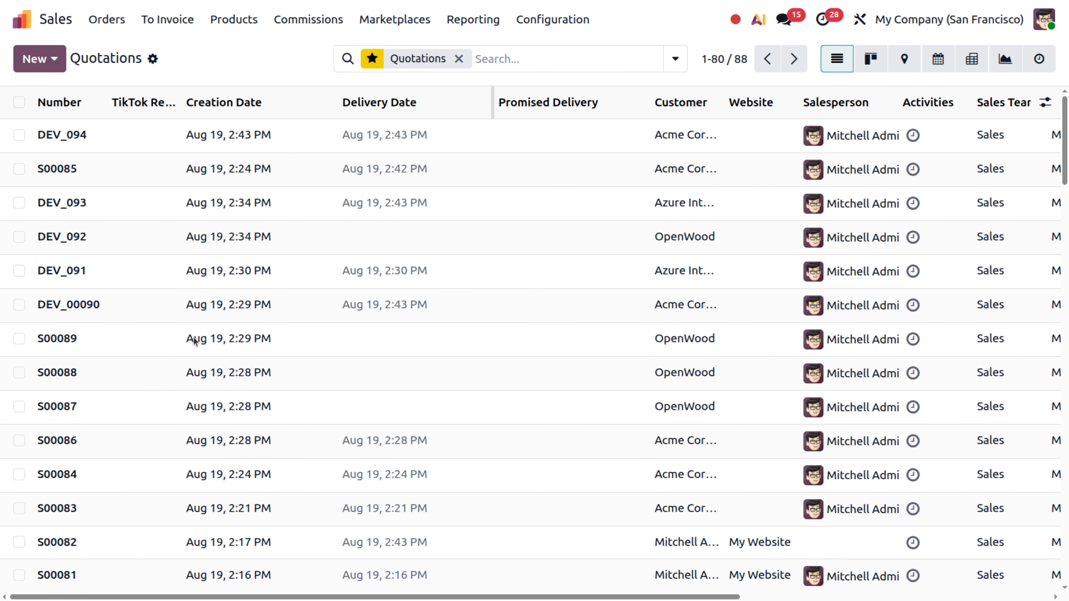
# - Check the added columns across the quotations list and replace the Quotations favorite filter with the "new" favorite
pyautogui.hscroll(5, 136, 394)
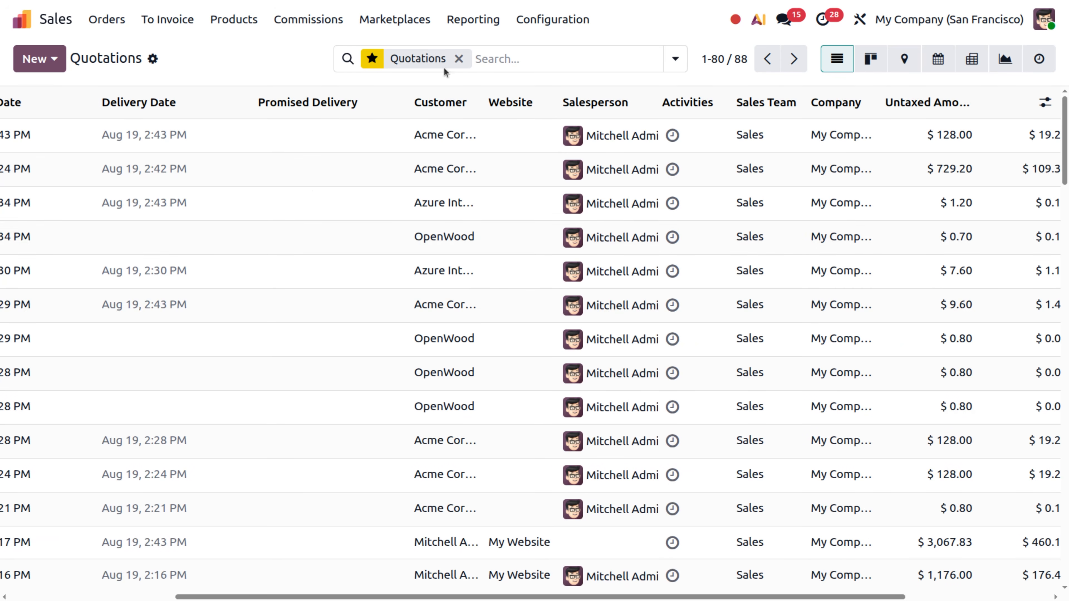
pyautogui.hscroll(-5, 318, 219)
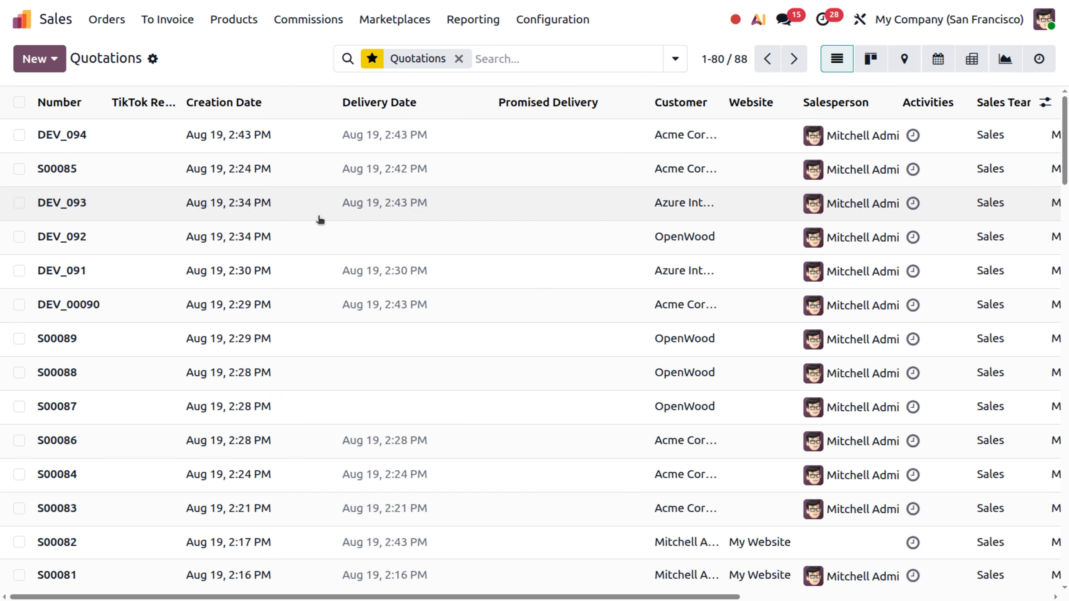
pyautogui.click(459, 59)
pyautogui.click(676, 58)
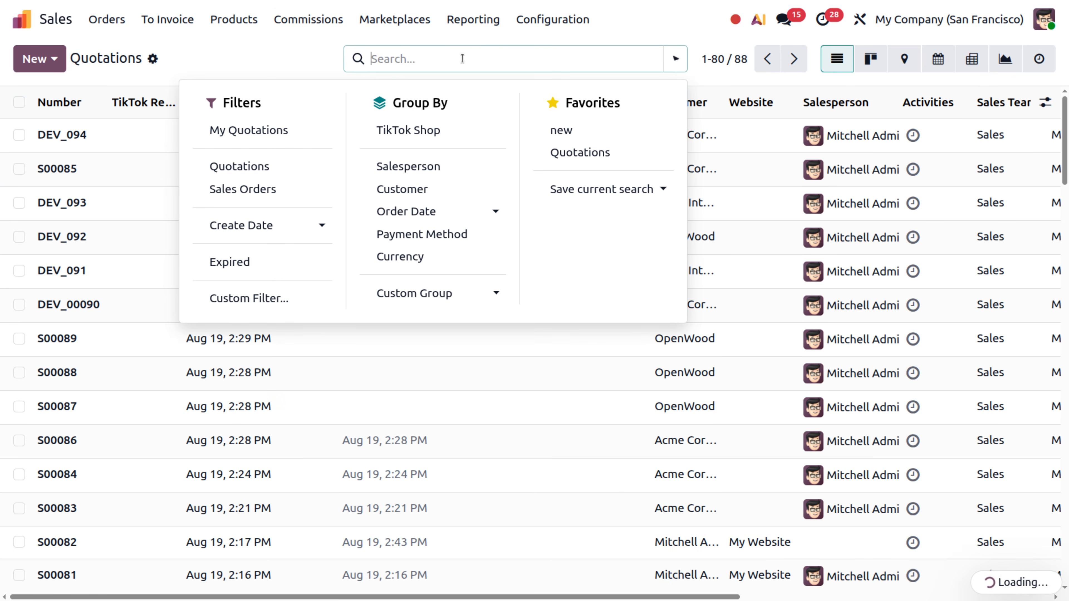
pyautogui.click(573, 130)
pyautogui.click(557, 34)
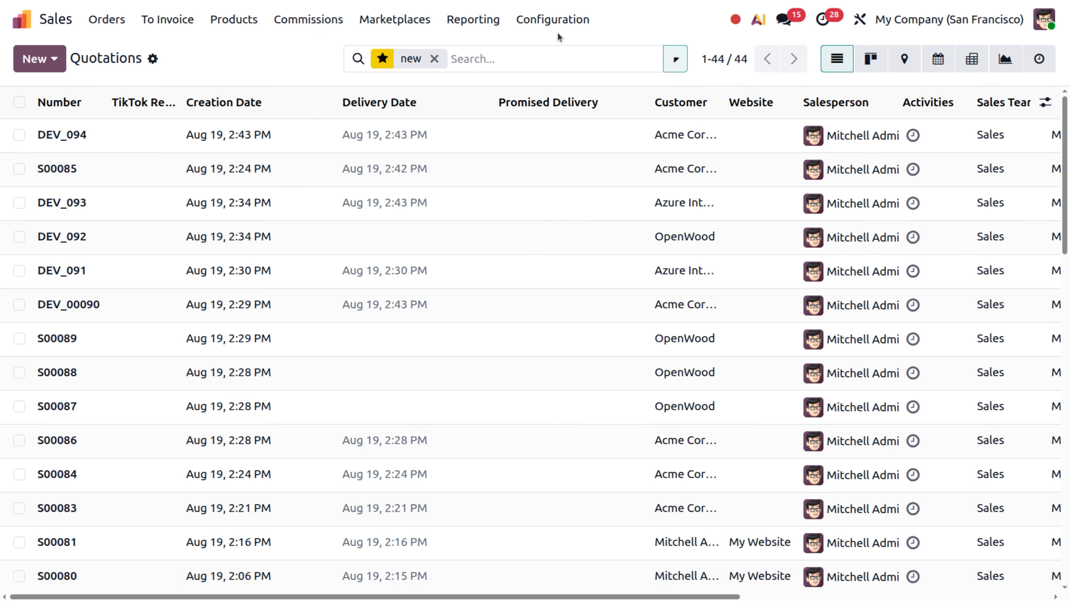